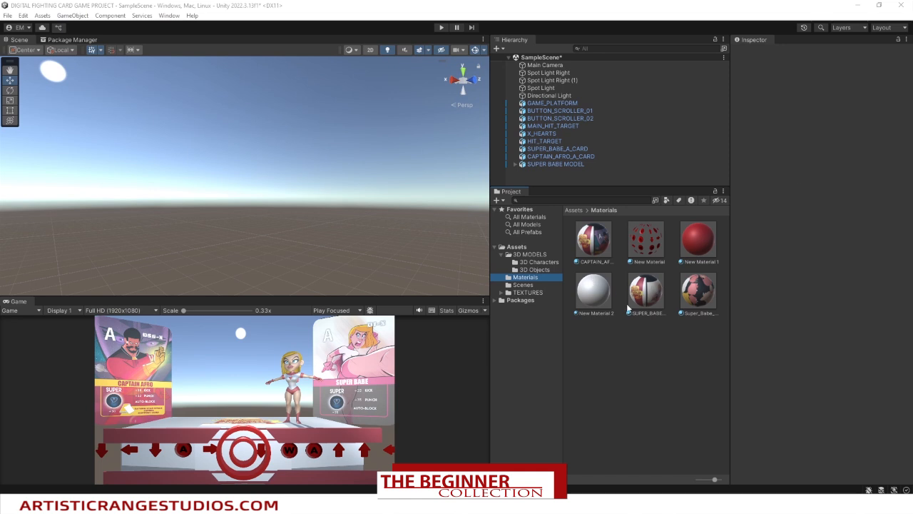
right_click(618, 336)
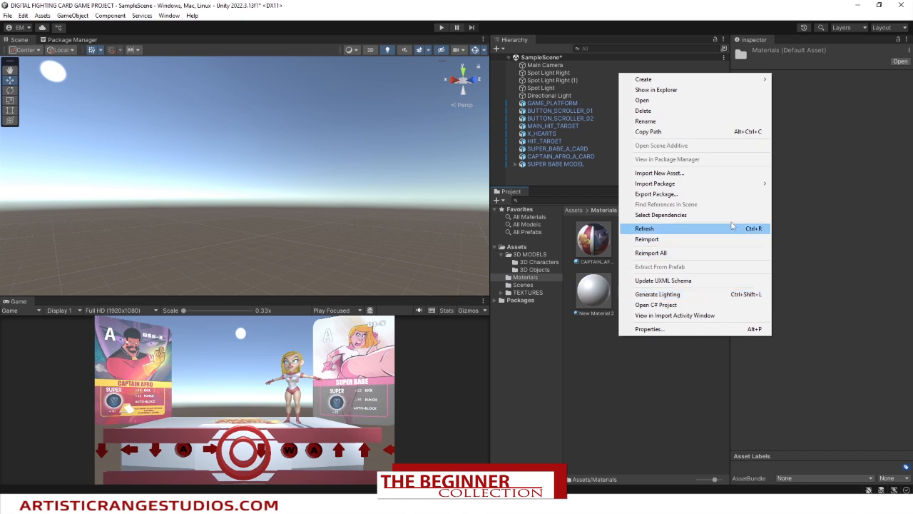
mouse_move(717, 184)
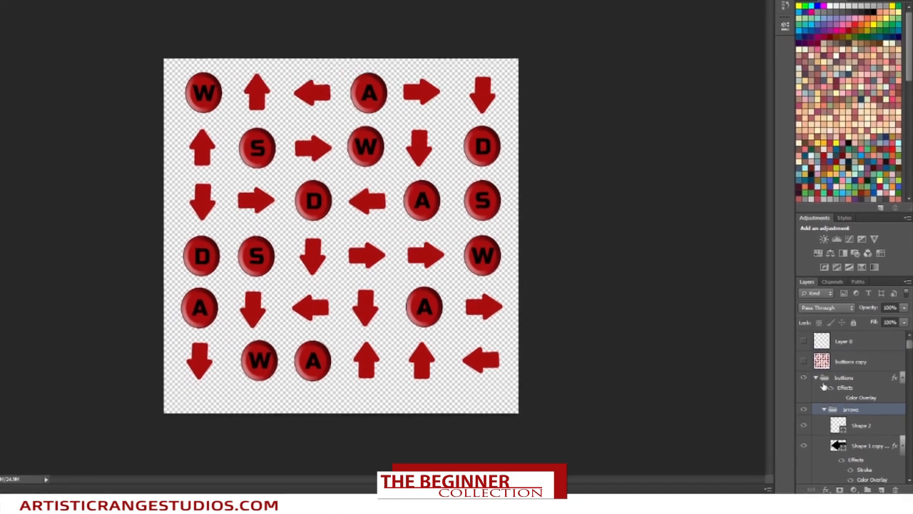
Switch to Photoshop and collapse the arrows group and its parent buttons group in the layer stack
left_click(828, 418)
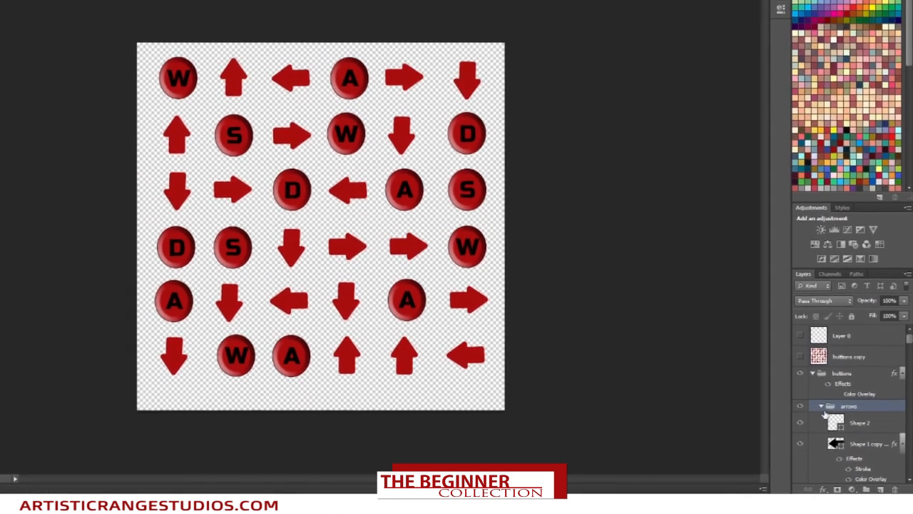
left_click(822, 406)
left_click(834, 375)
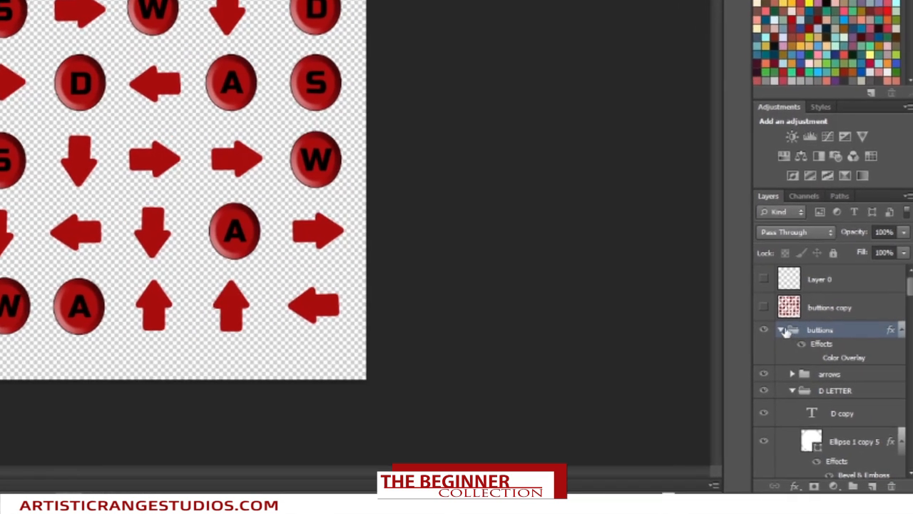
left_click(787, 338)
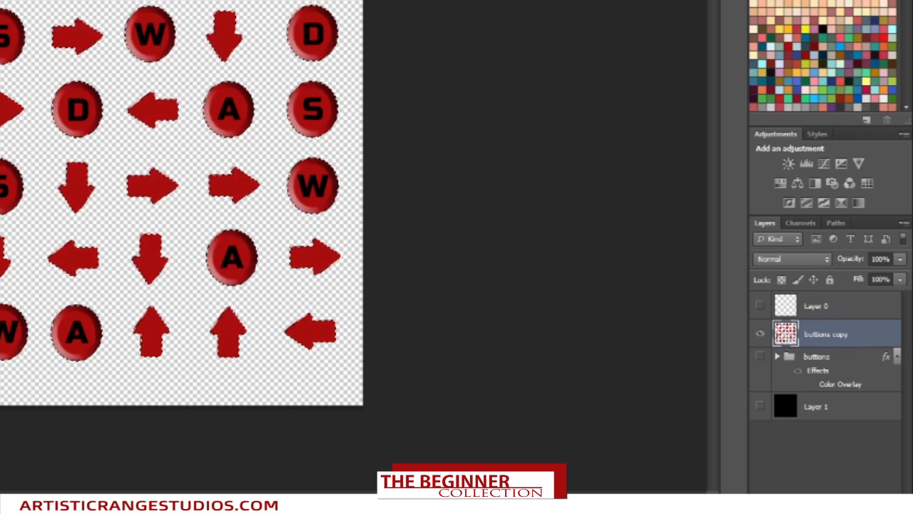
Save the active selection of the button and arrow shapes as an alpha channel and display only that channel
left_click_drag(85, 68, 203, 151)
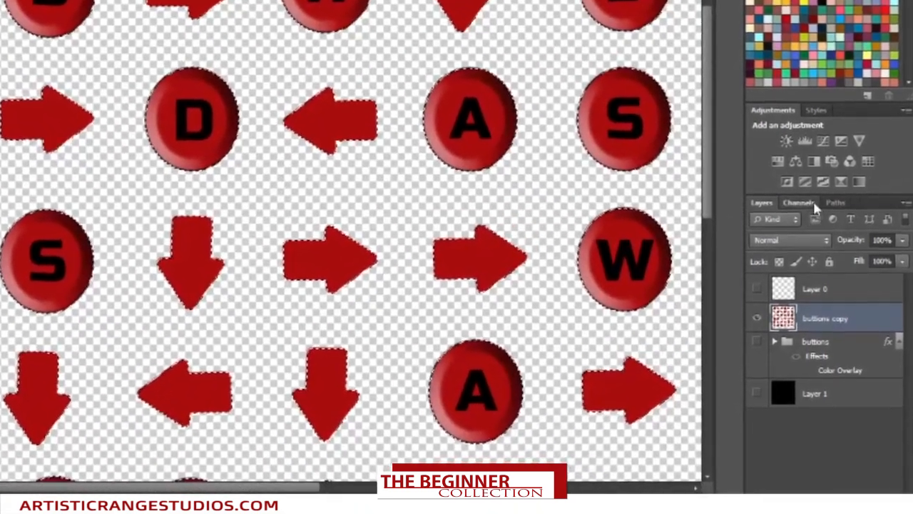
left_click(802, 221)
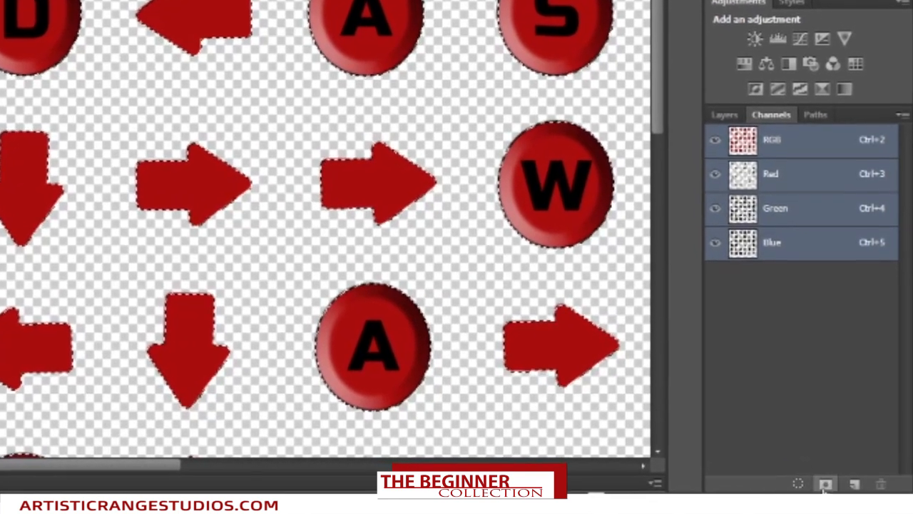
left_click(826, 484)
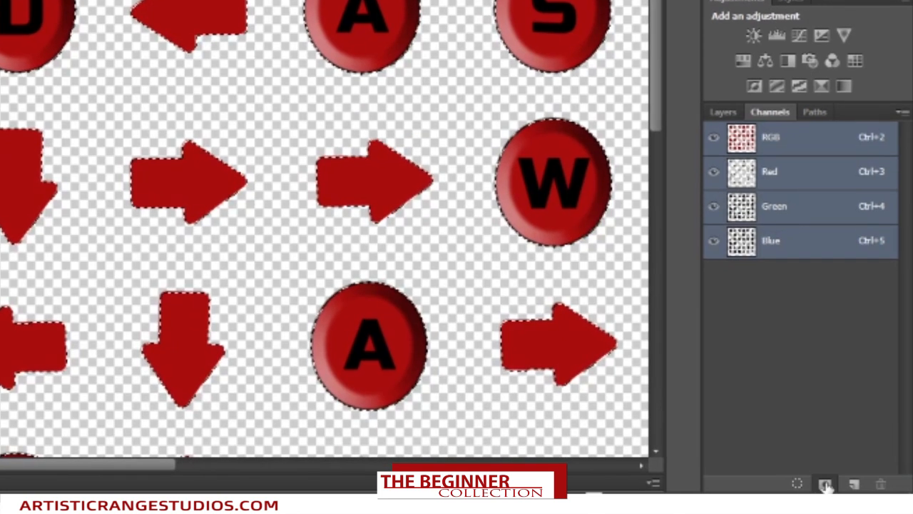
left_click(826, 484)
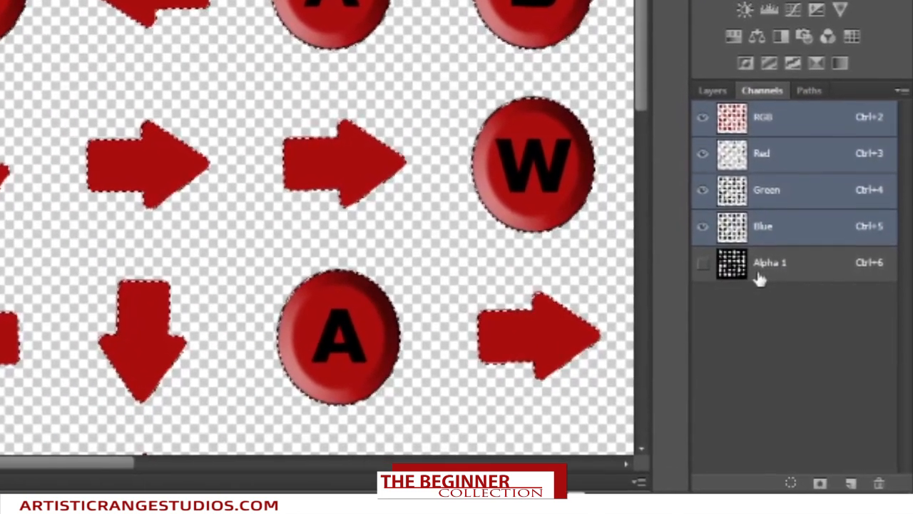
left_click(760, 278)
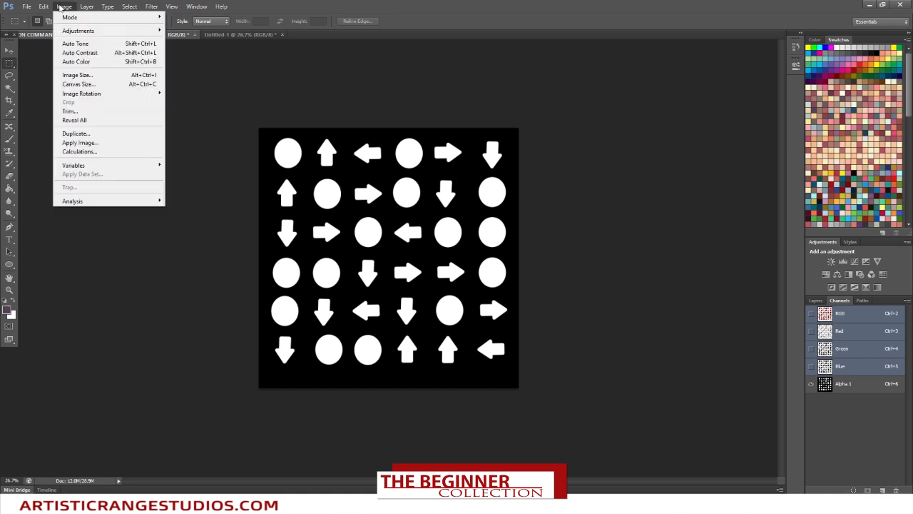
Start saving the button commands alpha map document as a file in the TEXTURES folder and open the file format choices
mouse_move(61, 19)
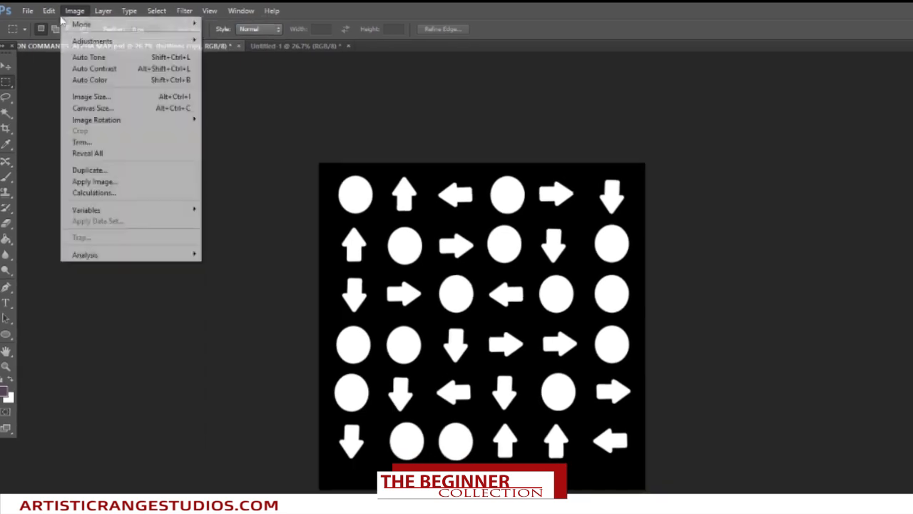
left_click(28, 13)
left_click(29, 12)
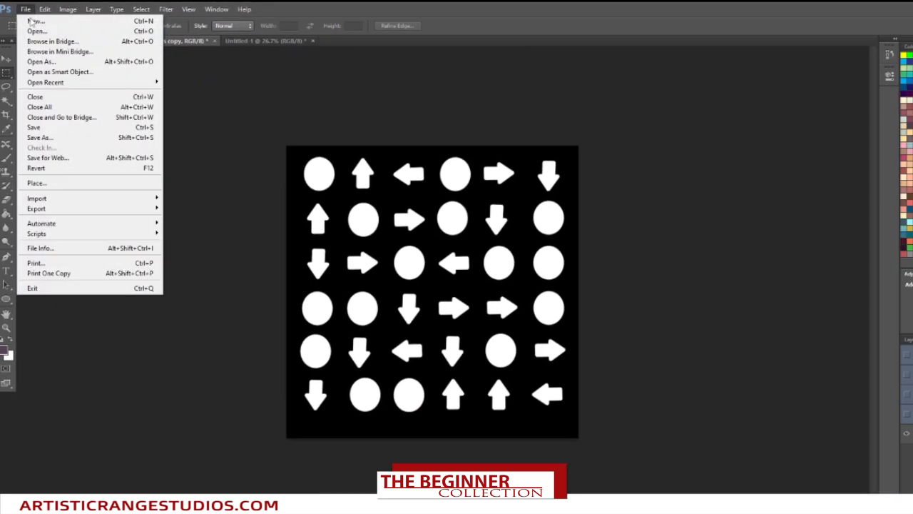
left_click(72, 131)
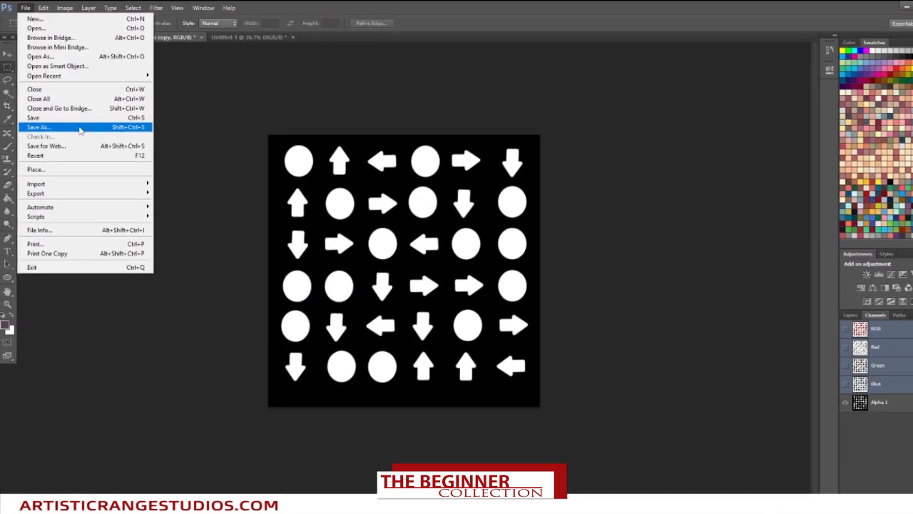
left_click(81, 128)
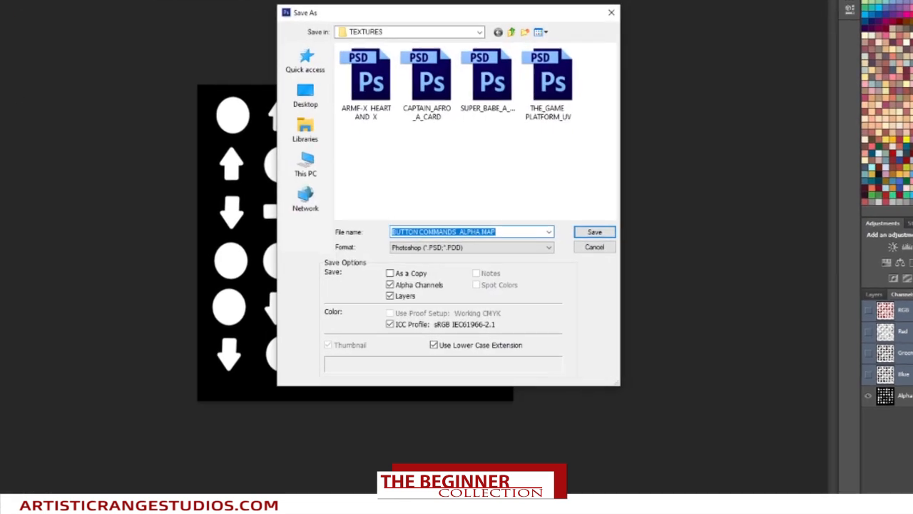
left_click(510, 247)
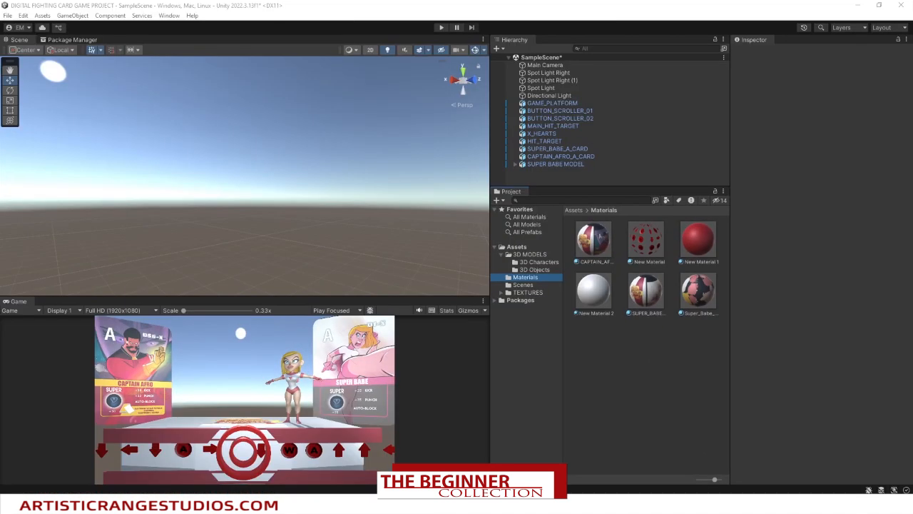
Switch to Unity and create a new material in the Materials folder, accepting the default name
right_click(619, 341)
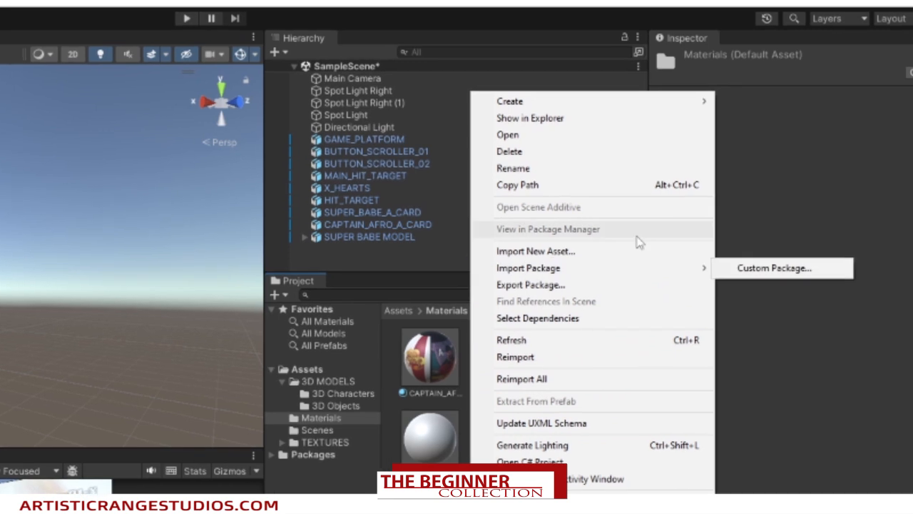
mouse_move(627, 276)
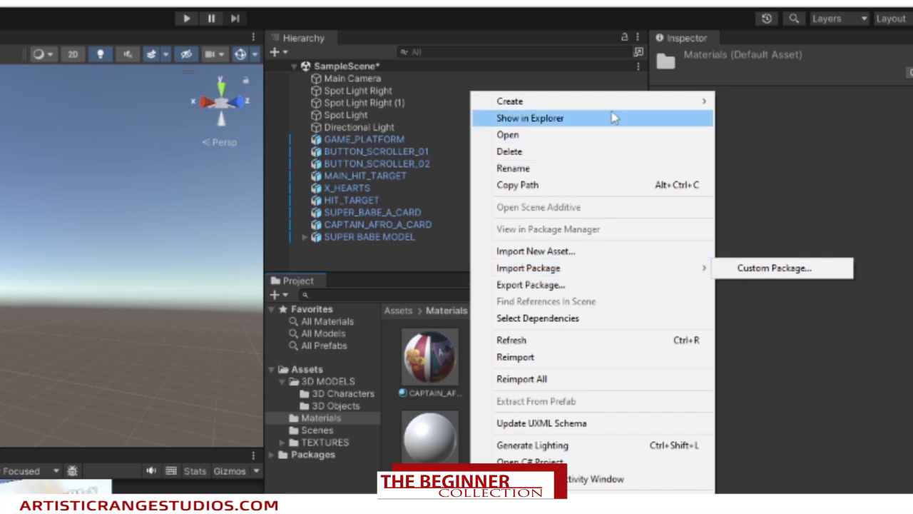
mouse_move(614, 103)
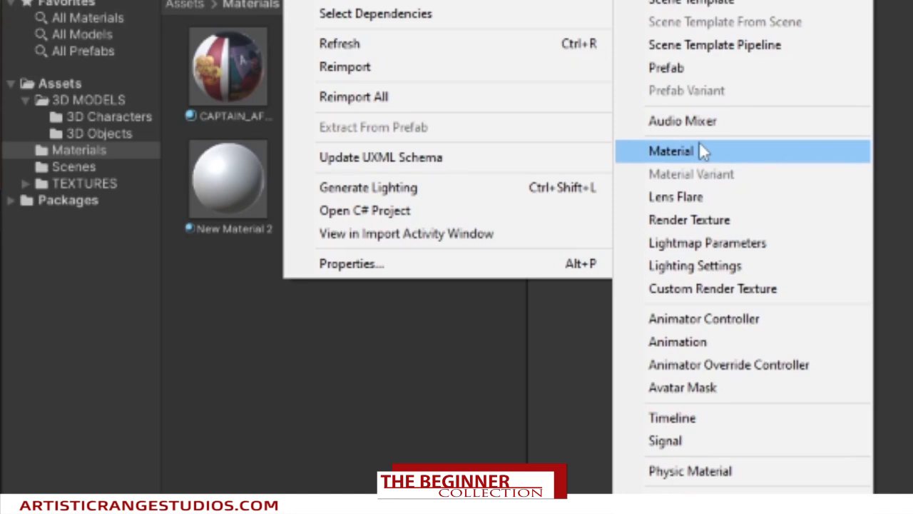
left_click(699, 151)
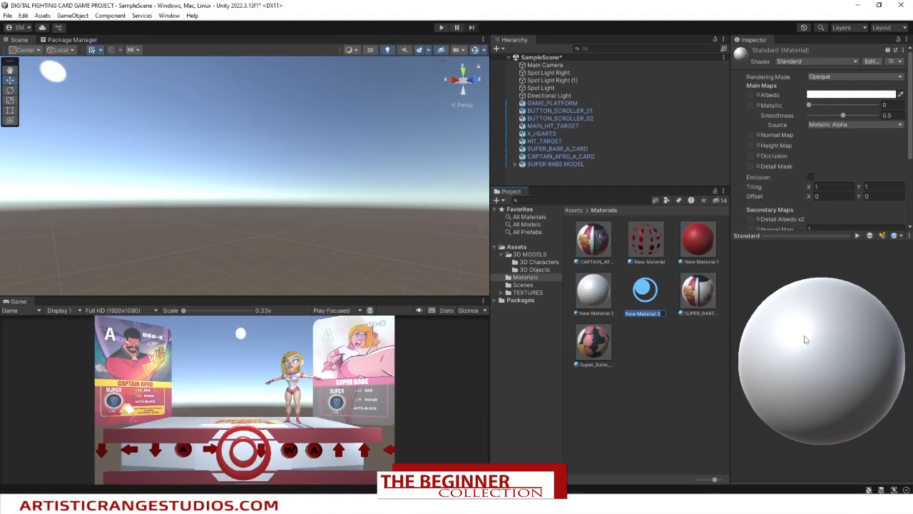
key("Return")
Set the new material's shader to Standard
mouse_move(786, 336)
left_mouse_down()
mouse_move(824, 361)
mouse_move(842, 325)
mouse_move(855, 368)
mouse_move(805, 360)
mouse_move(768, 369)
mouse_move(789, 321)
mouse_move(849, 365)
left_mouse_up()
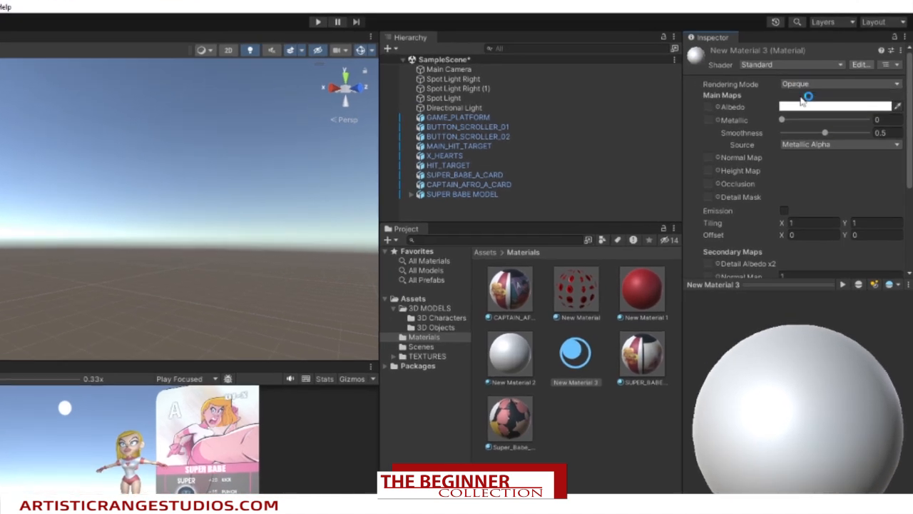
left_click(784, 64)
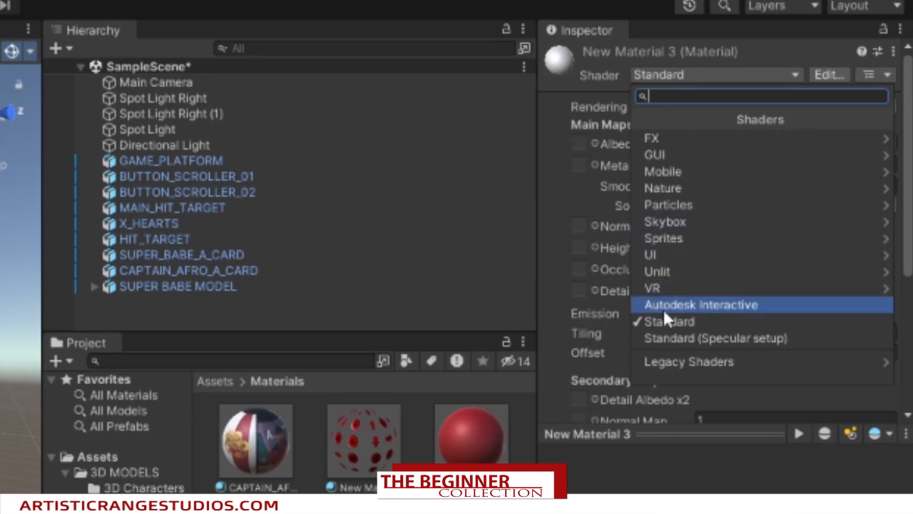
left_click(712, 321)
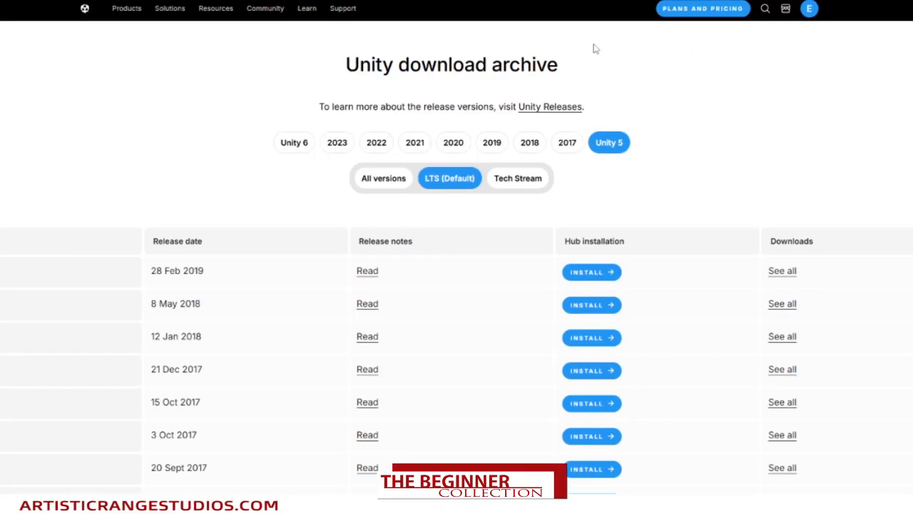
scroll(577, 263, "down", 3)
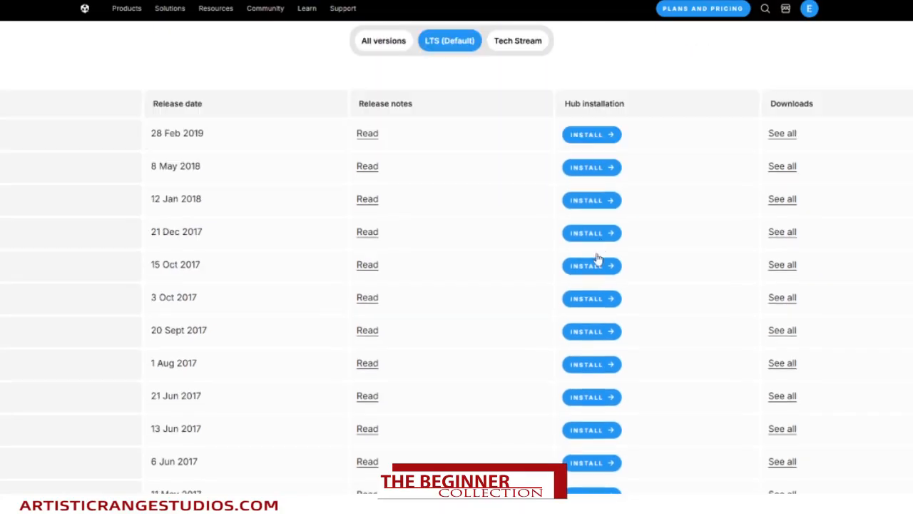
scroll(480, 351, "up", 3)
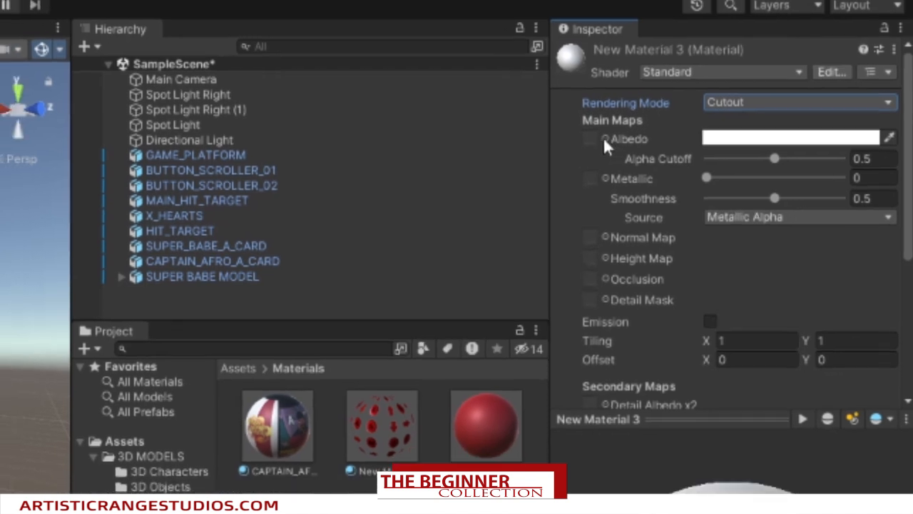
Assign the button commands texture to the new material's Albedo map
left_click(596, 144)
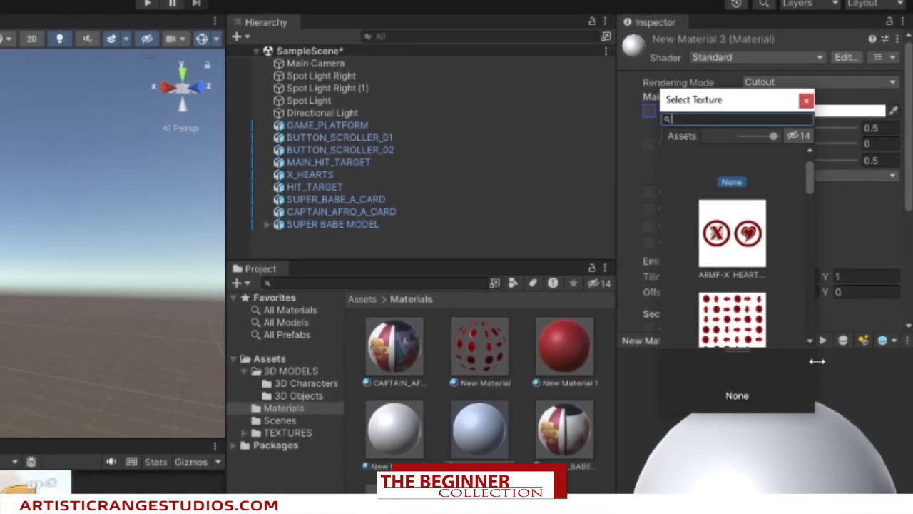
scroll(735, 285, "down", 3)
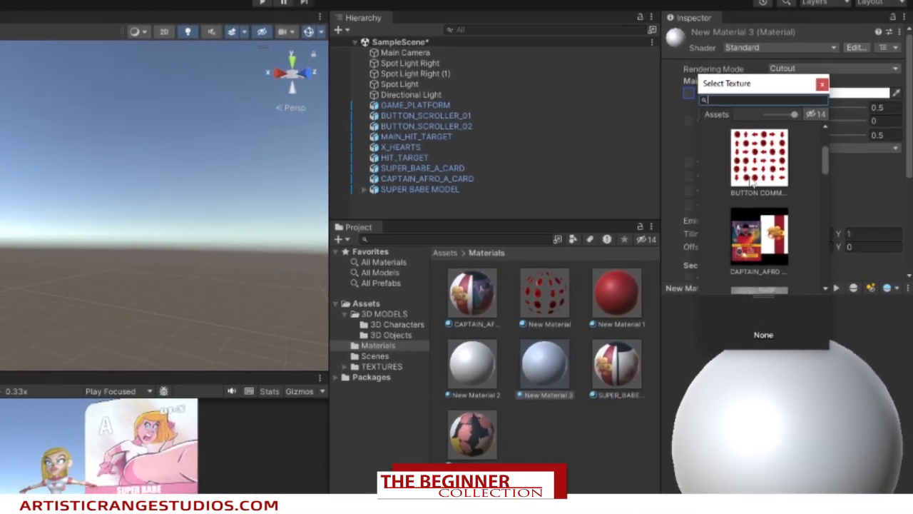
left_click(732, 191)
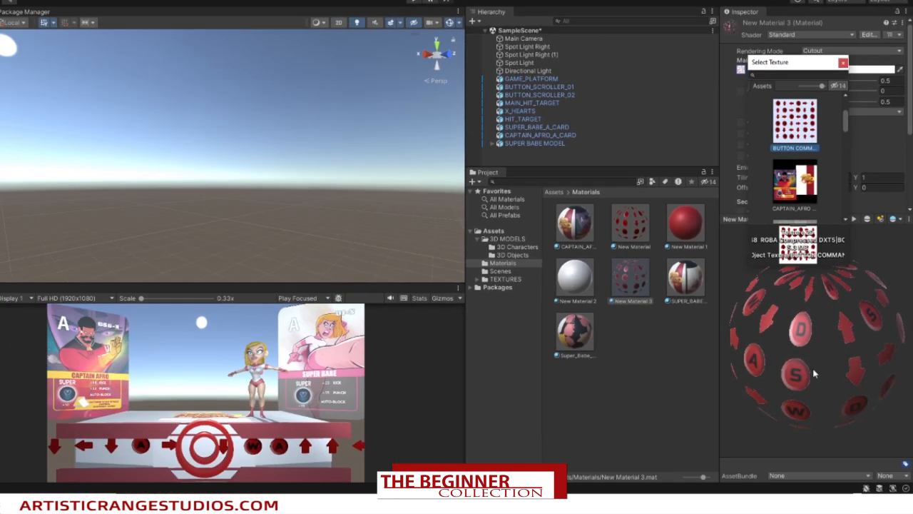
left_click(803, 368)
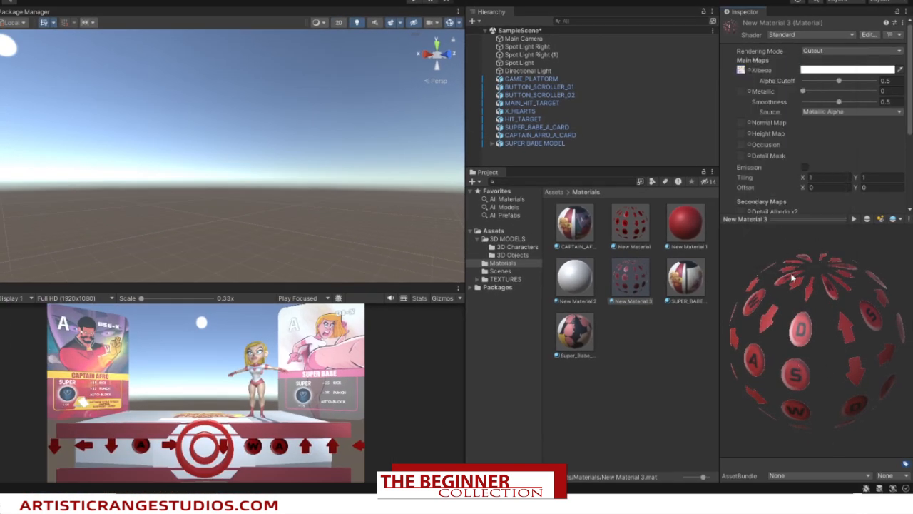
Apply the cutout button material from the TEXTURES folder to the blank button scroller plane and inspect it in the scene
left_click(504, 278)
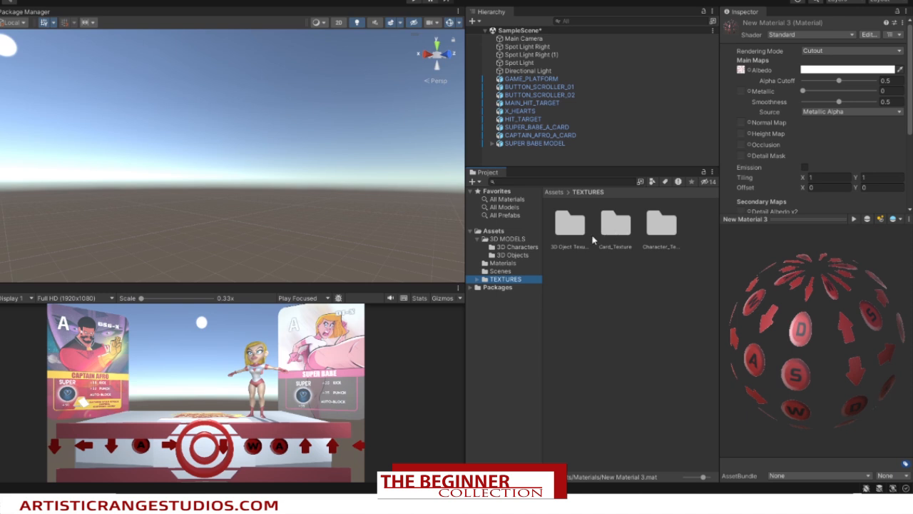
left_click(628, 234)
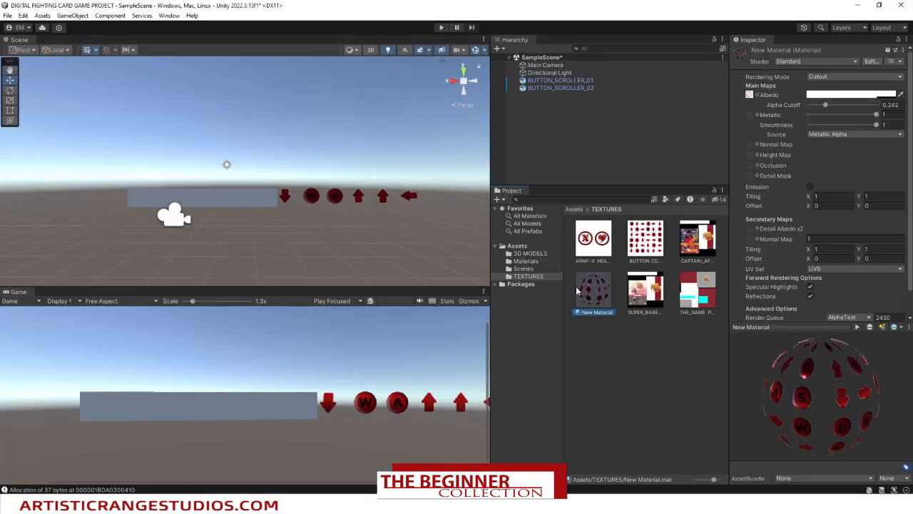
left_click_drag(596, 297, 256, 199)
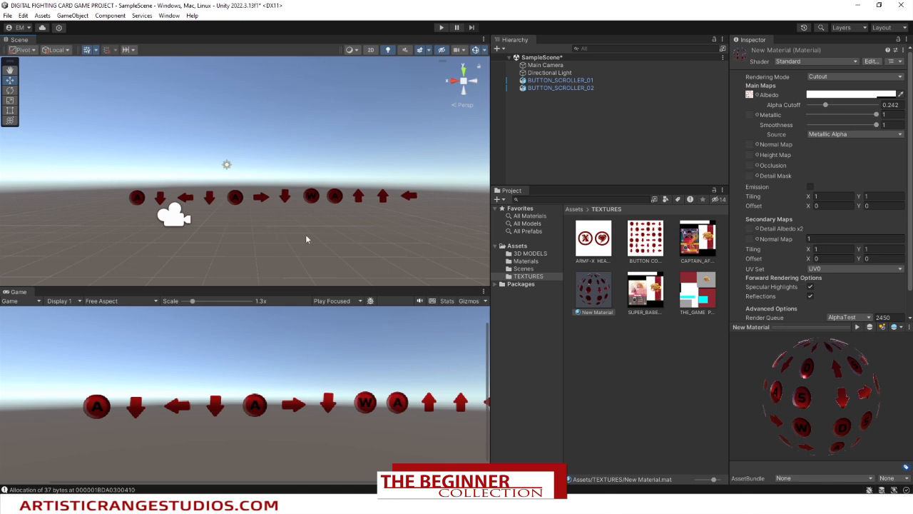
scroll(246, 203, "up", 12)
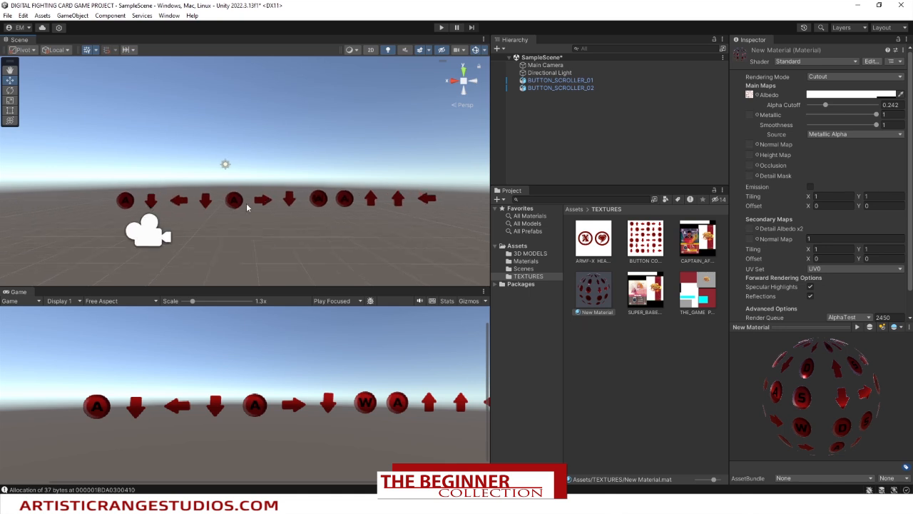
scroll(282, 187, "down", 5)
left_click_drag(220, 205, 177, 221, "alt")
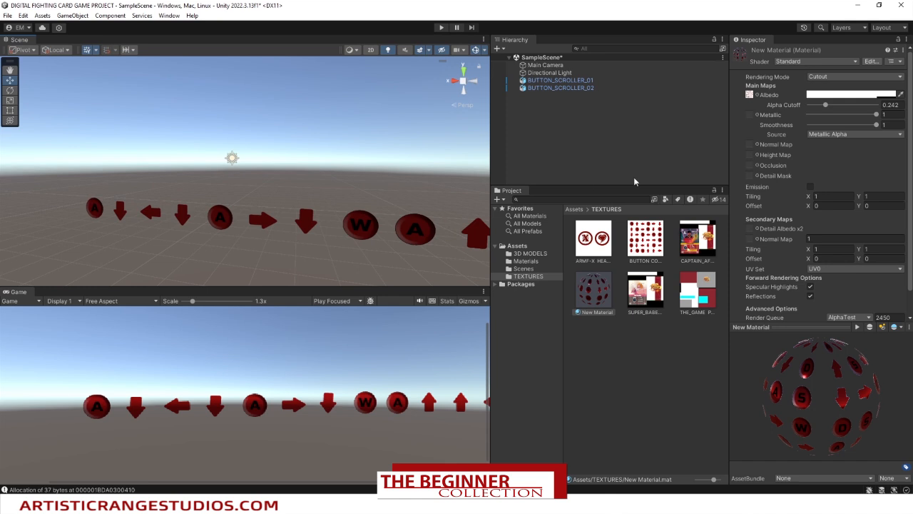